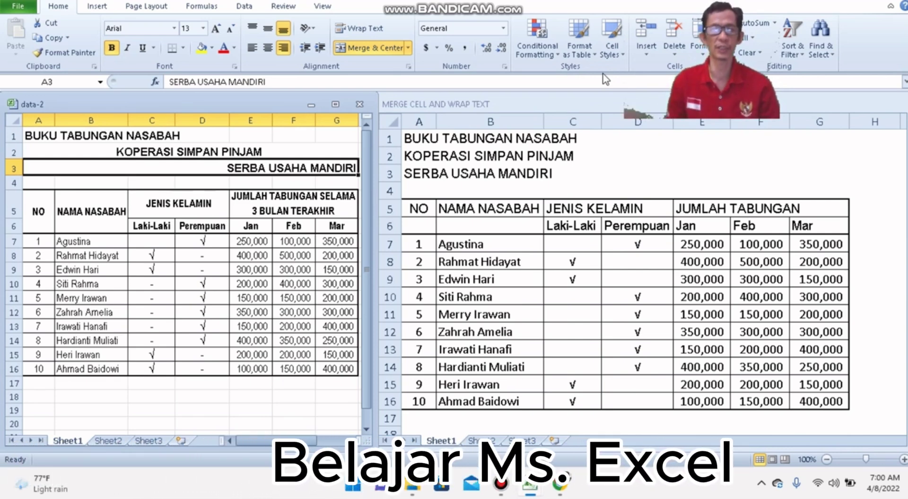
Check how the reference's three A1–A3 title lines are merged and aligned, then switch to MERGE CELL AND WRAP TEXT
{"action": "left_click", "coordinate": [46, 140]}
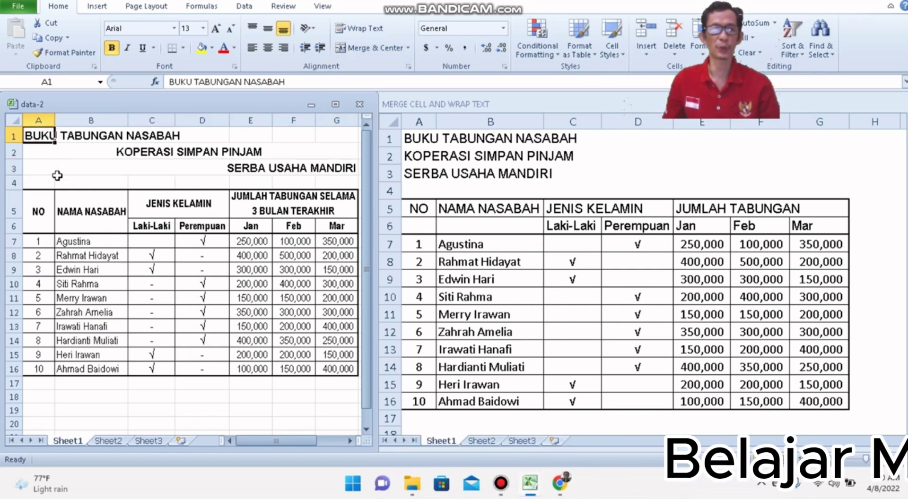
{"action": "left_click", "coordinate": [57, 174]}
{"action": "left_click", "coordinate": [38, 135]}
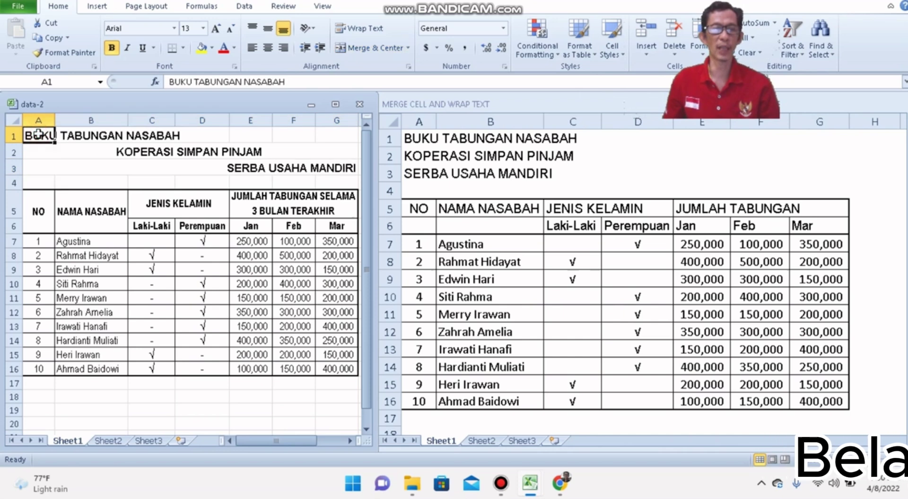
{"action": "left_click", "coordinate": [149, 148]}
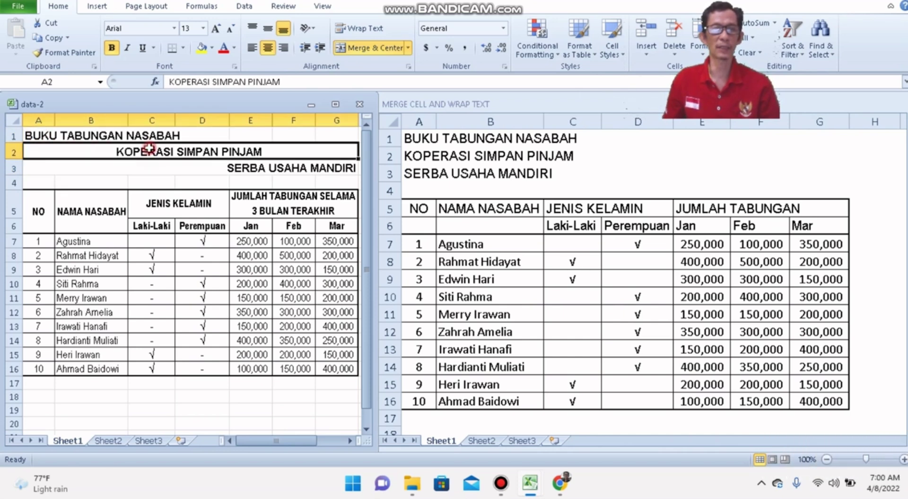
{"action": "left_click", "coordinate": [246, 170]}
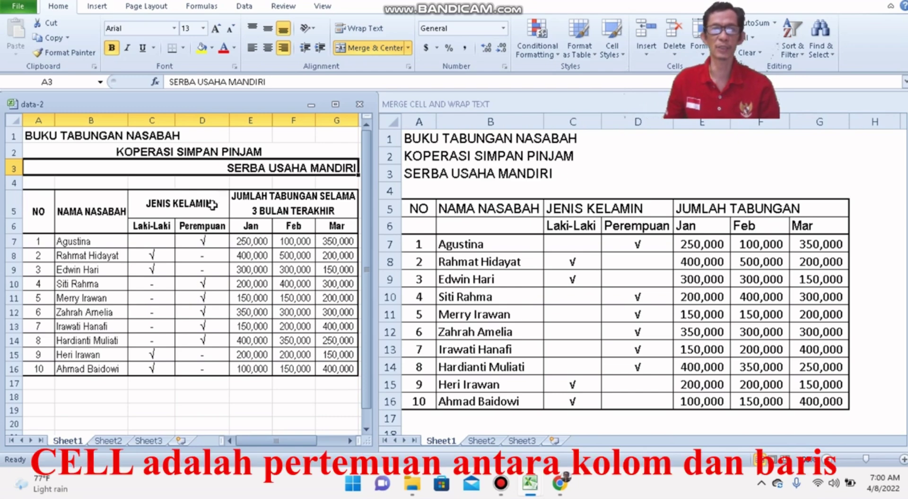
{"action": "left_click", "coordinate": [418, 137]}
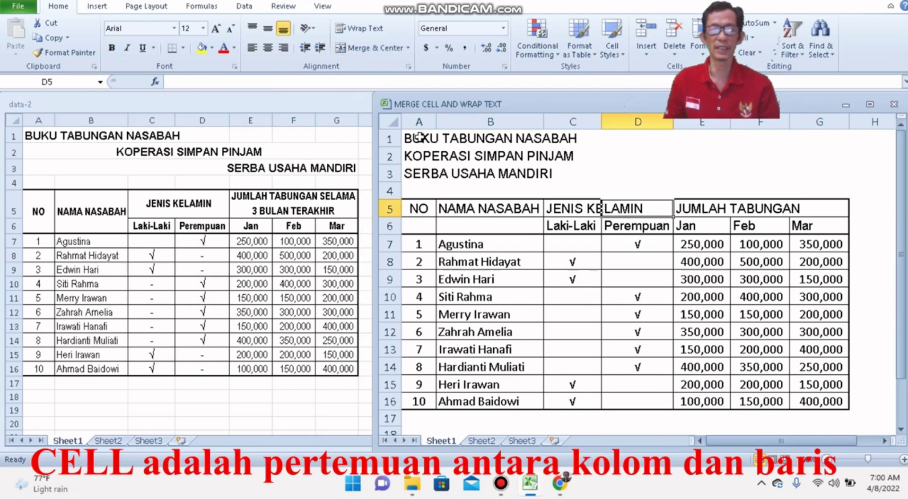
{"action": "left_click", "coordinate": [419, 137]}
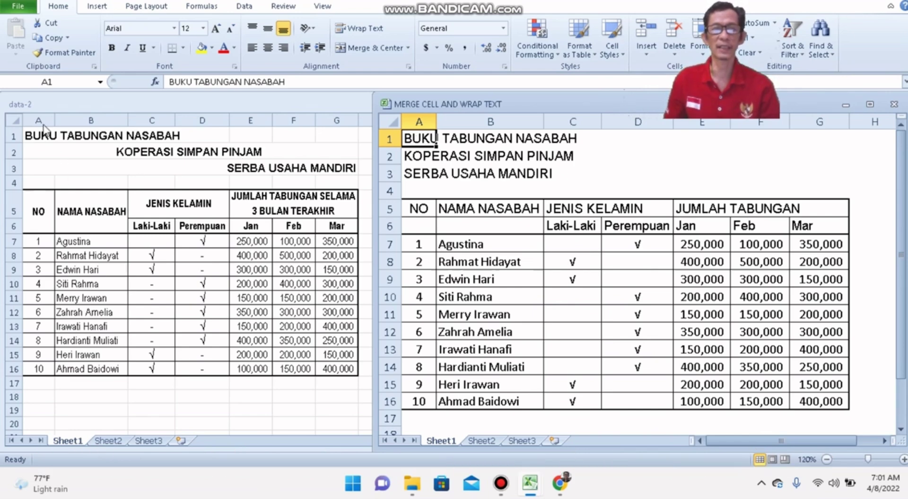
Merge and center KOPERASI SIMPAN PINJAM across A2:G2
{"action": "left_click_drag", "start_coordinate": [422, 156], "coordinate": [444, 159]}
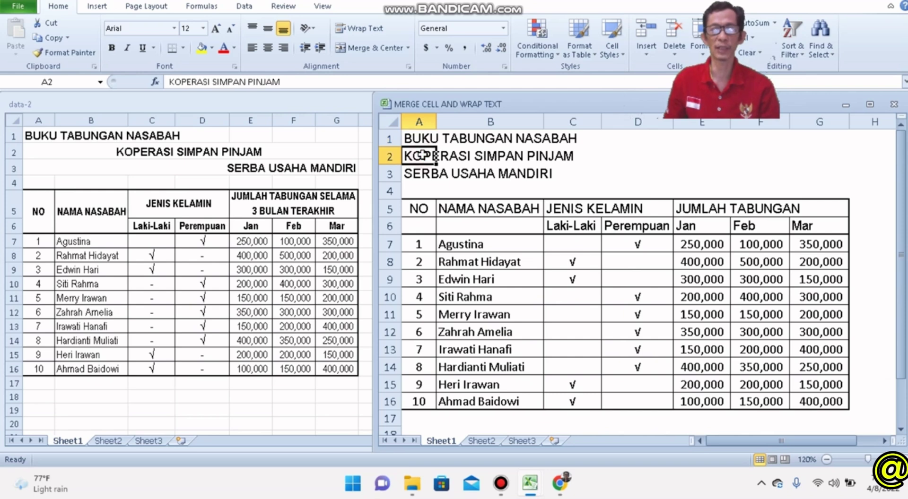
{"action": "left_click_drag", "start_coordinate": [530, 163], "coordinate": [818, 161]}
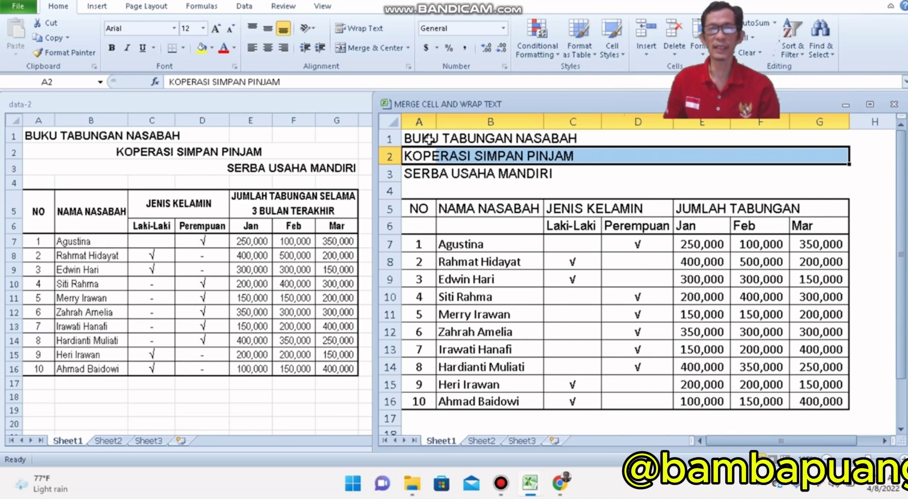
{"action": "left_click", "coordinate": [370, 47]}
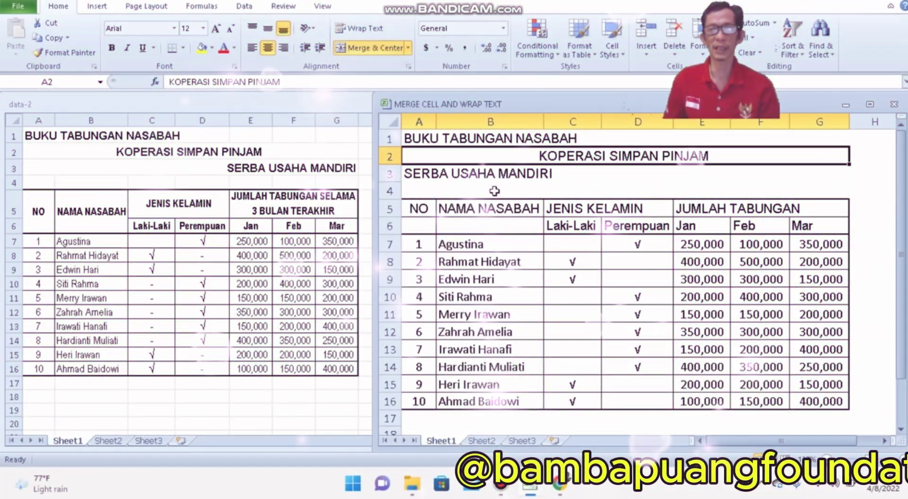
Merge SERBA USAHA MANDIRI across A3:G3 and align it right
{"action": "left_click", "coordinate": [414, 174]}
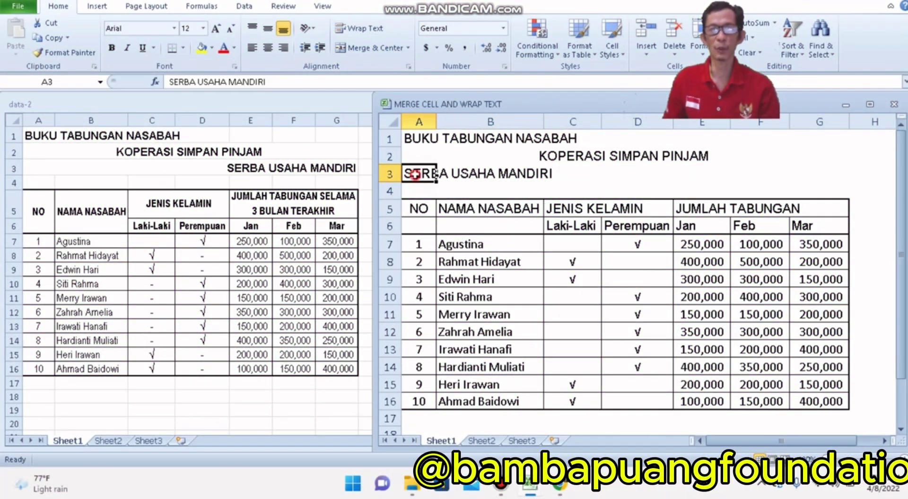
{"action": "left_click_drag", "start_coordinate": [416, 175], "coordinate": [815, 168]}
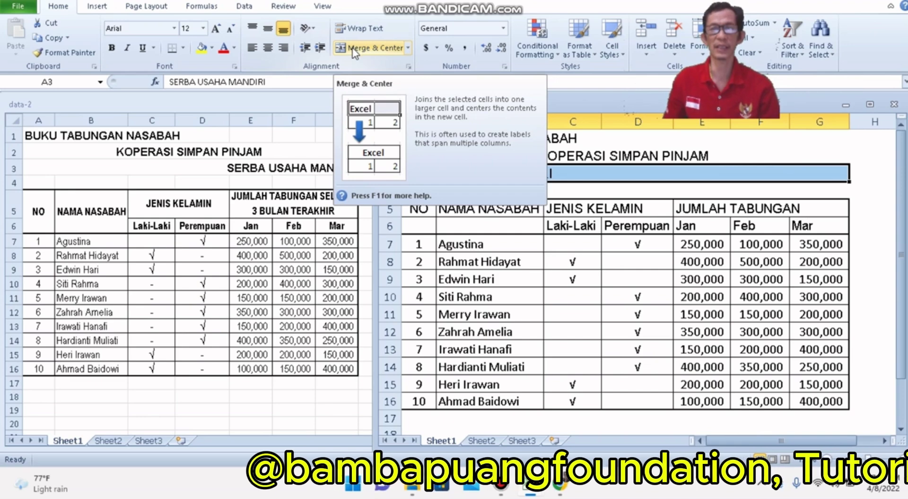
{"action": "left_click", "coordinate": [352, 48]}
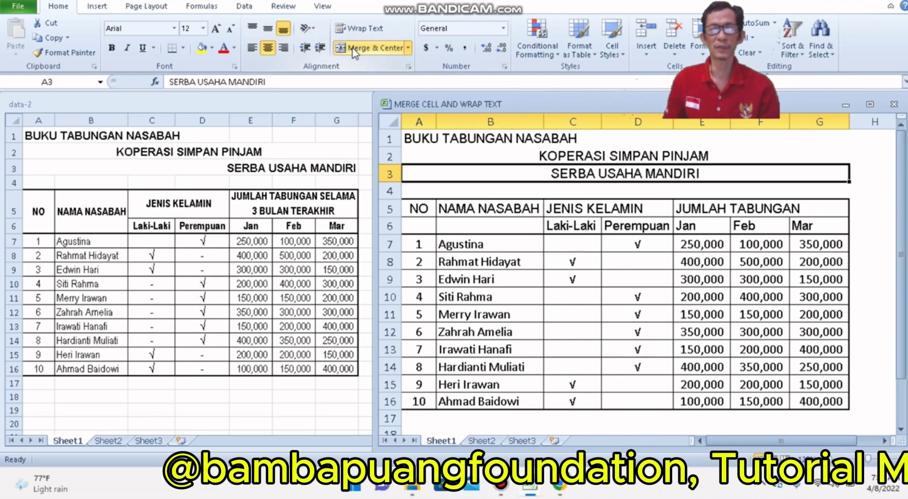
{"action": "left_click", "coordinate": [284, 48]}
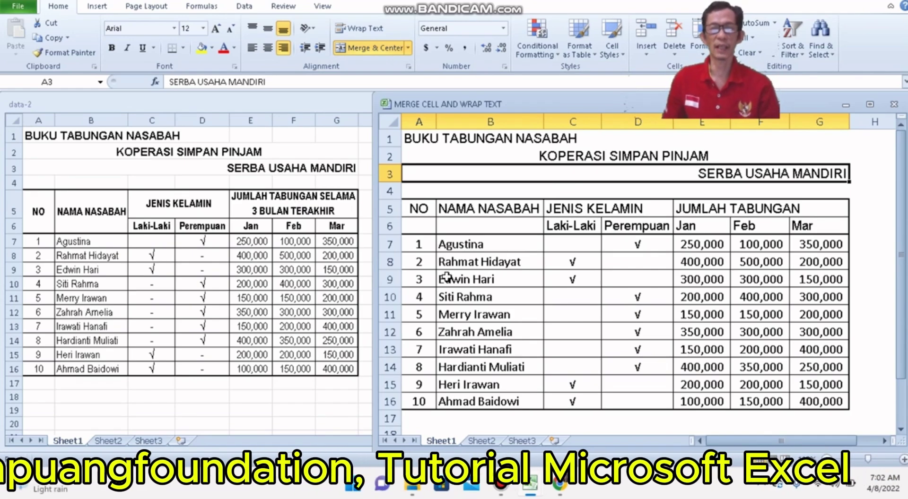
{"action": "left_click", "coordinate": [429, 225]}
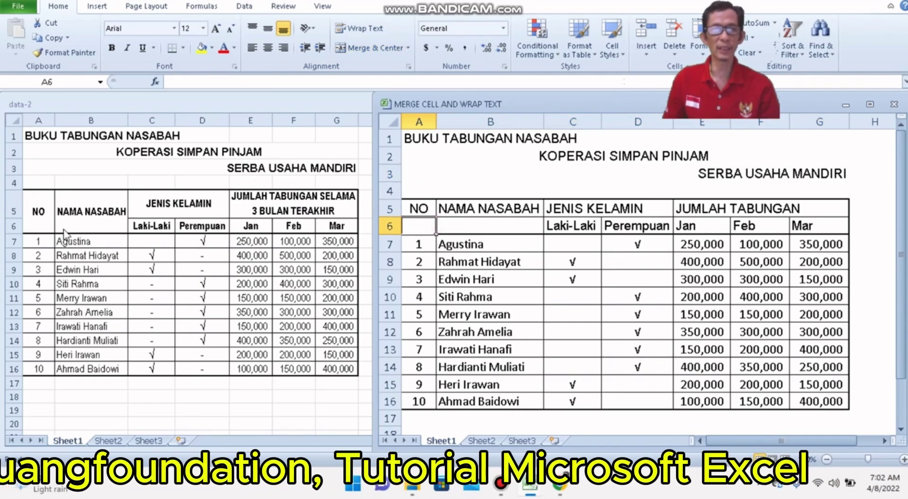
Merge the NO header across A5:A6, centered horizontally and vertically
{"action": "left_click", "coordinate": [40, 204]}
{"action": "left_click", "coordinate": [424, 224]}
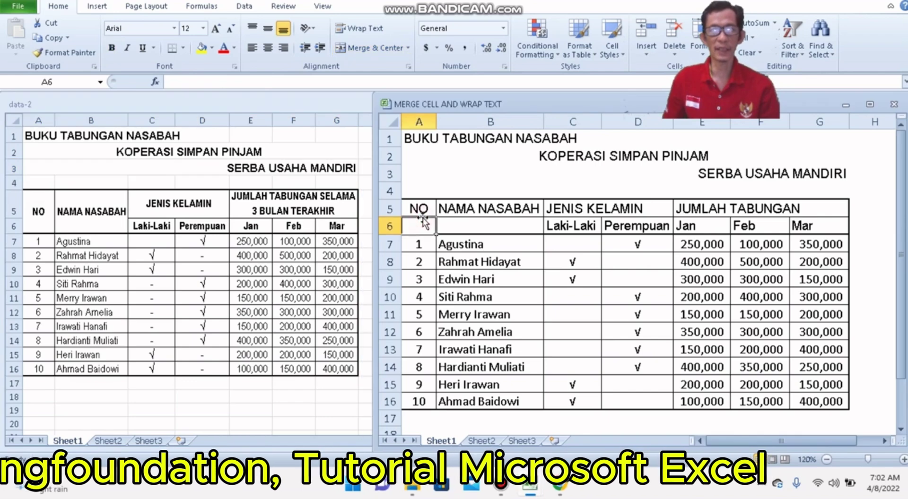
{"action": "left_click", "coordinate": [416, 207]}
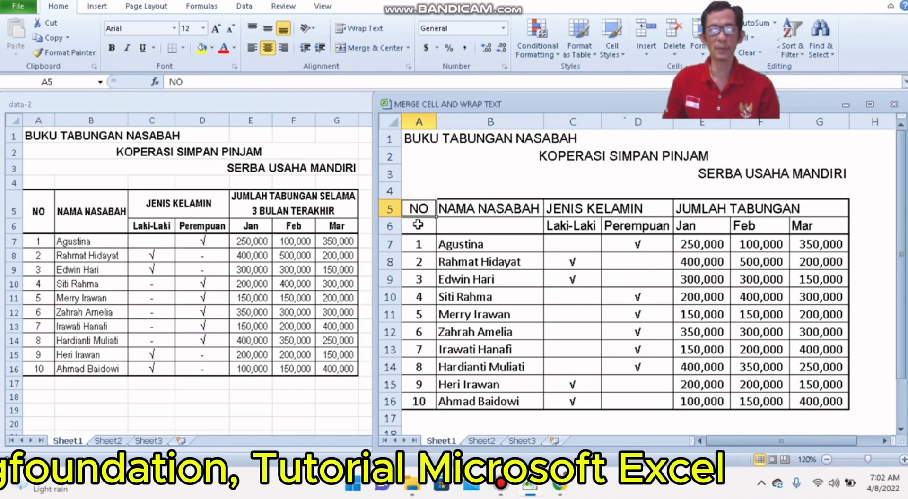
{"action": "left_click", "coordinate": [417, 227]}
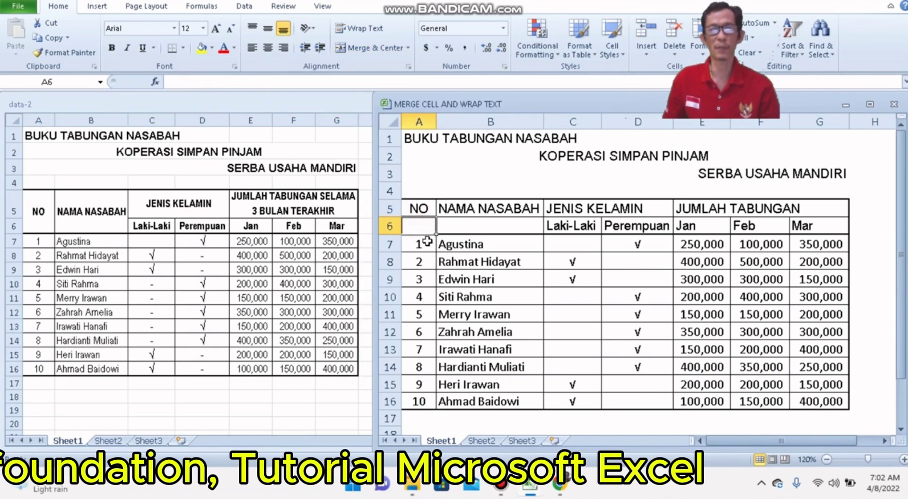
{"action": "left_click", "coordinate": [418, 209]}
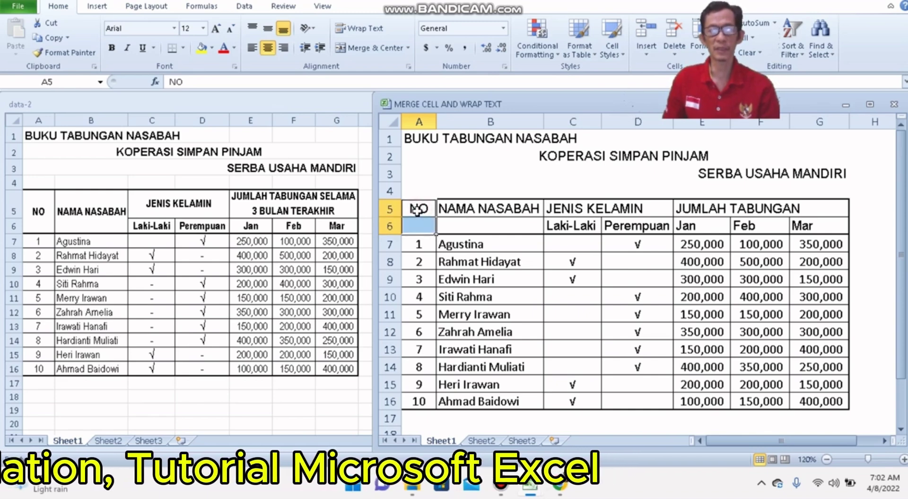
{"action": "double_click", "coordinate": [418, 211]}
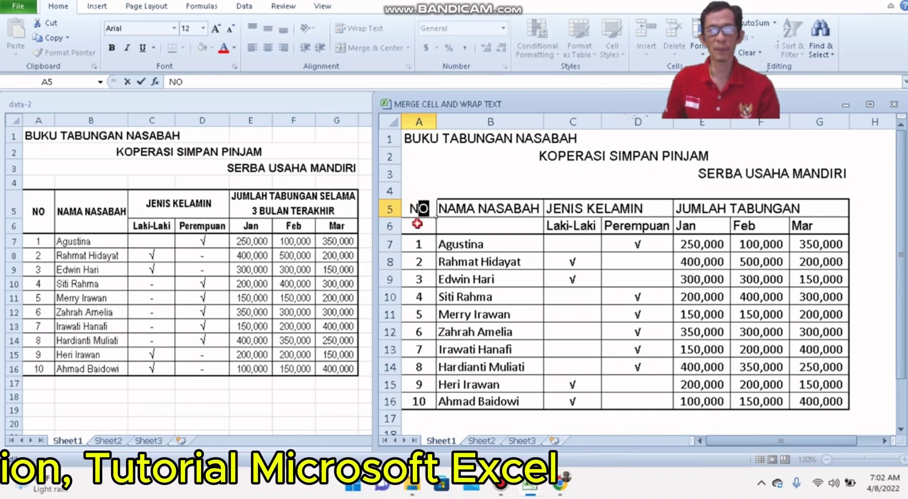
{"action": "left_click_drag", "start_coordinate": [419, 209], "coordinate": [416, 225]}
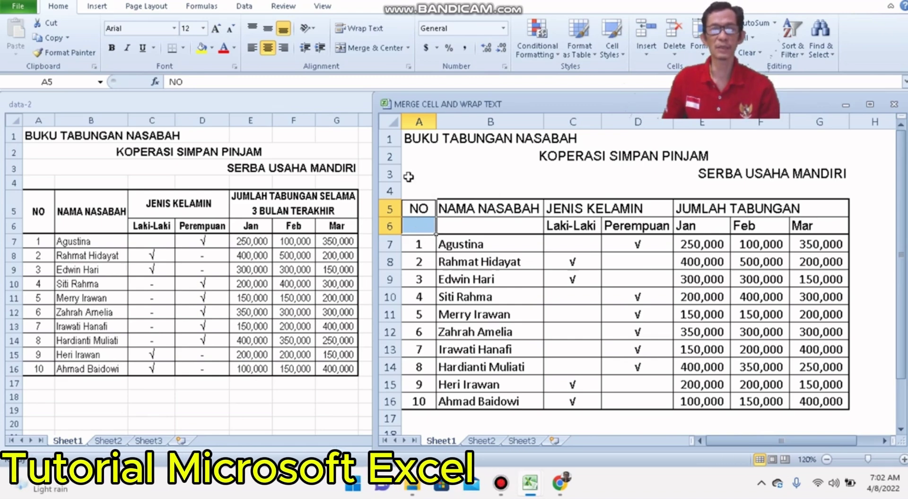
{"action": "left_click", "coordinate": [366, 52]}
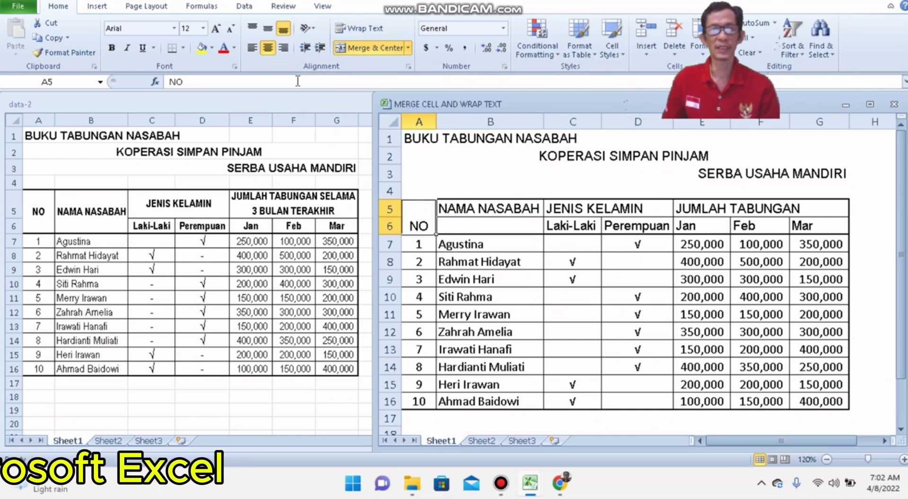
{"action": "left_click", "coordinate": [267, 31]}
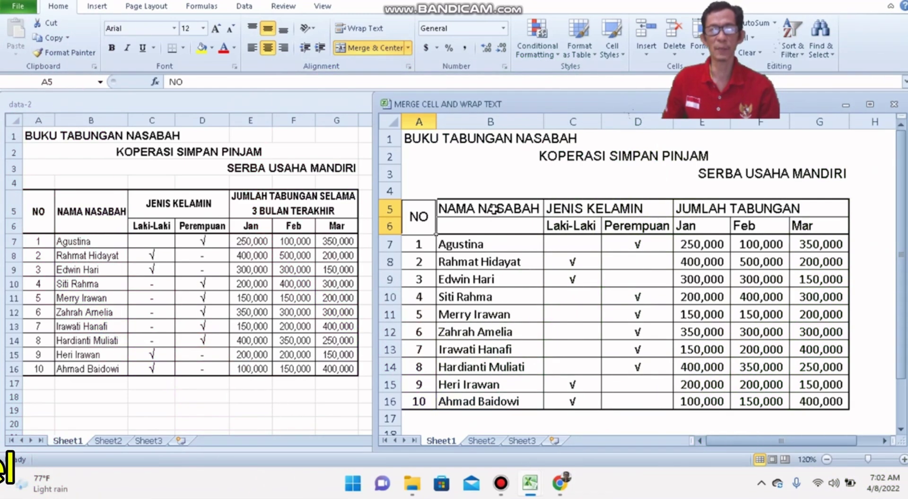
{"action": "left_click_drag", "start_coordinate": [493, 209], "coordinate": [495, 223]}
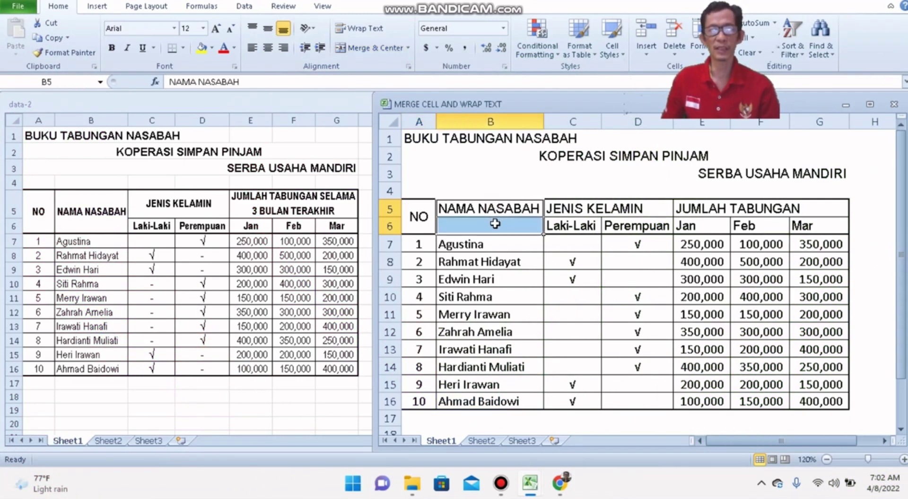
Merge NAMA NASABAH across B5:B6 and center it vertically
{"action": "left_click", "coordinate": [381, 48]}
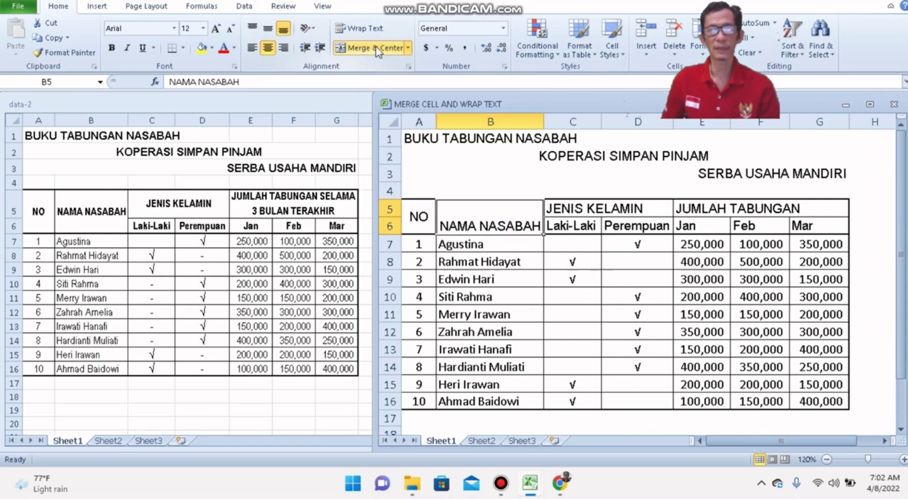
{"action": "left_click", "coordinate": [268, 30]}
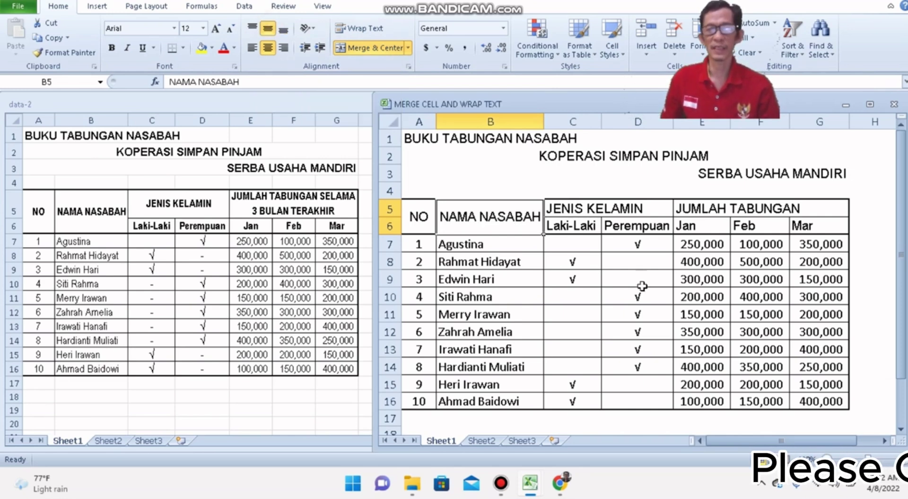
Merge and center JENIS KELAMIN across C5:D5 above Laki-Laki and Perempuan
{"action": "left_click", "coordinate": [566, 209]}
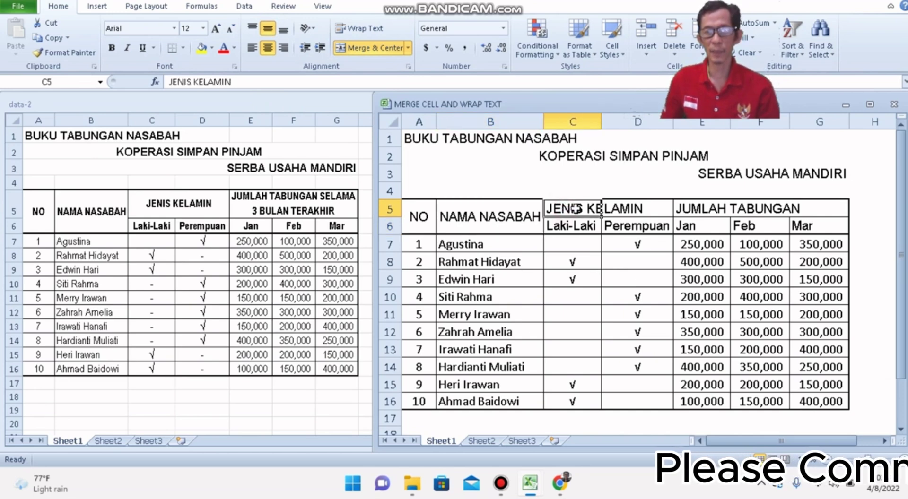
{"action": "left_click_drag", "start_coordinate": [586, 209], "coordinate": [636, 209]}
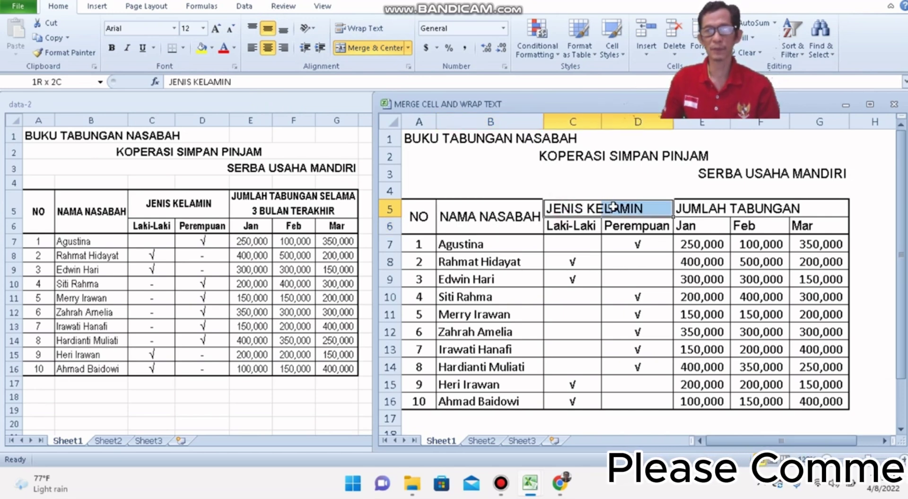
{"action": "left_click", "coordinate": [387, 48]}
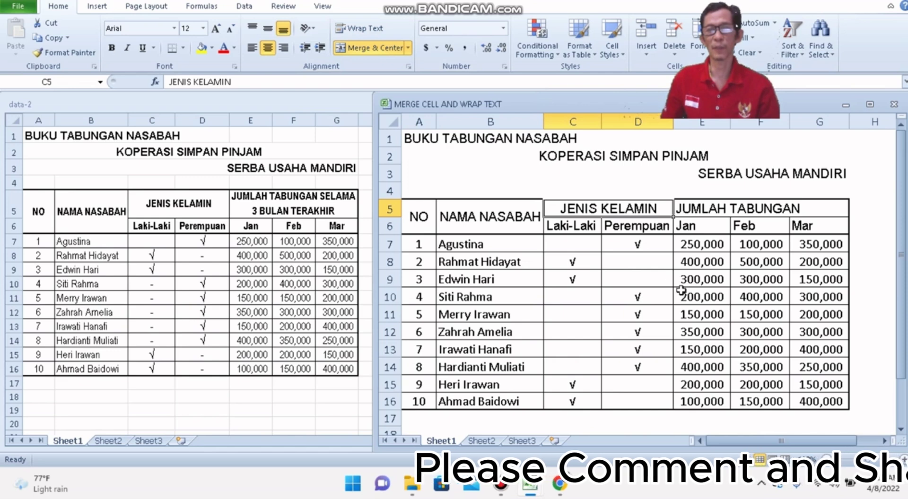
Compare the E5 savings header with the reference table's full header text
{"action": "left_click", "coordinate": [688, 214]}
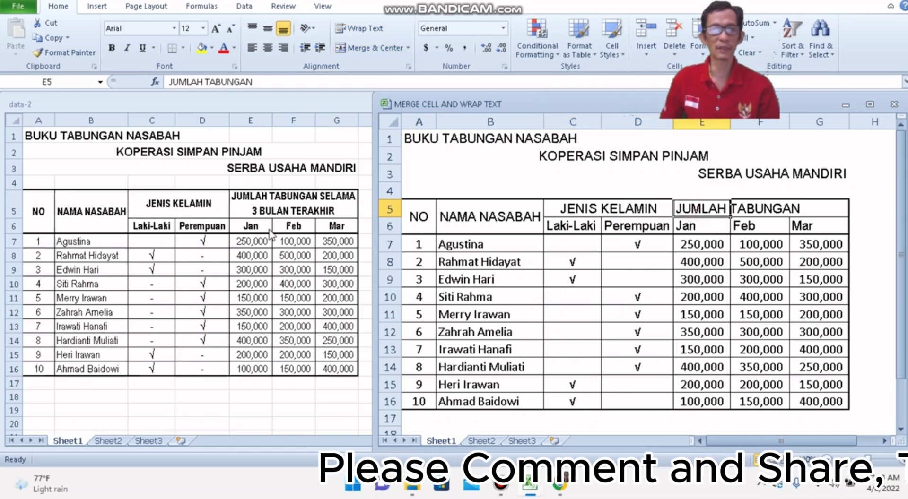
{"action": "left_click", "coordinate": [251, 206]}
{"action": "left_click", "coordinate": [246, 198]}
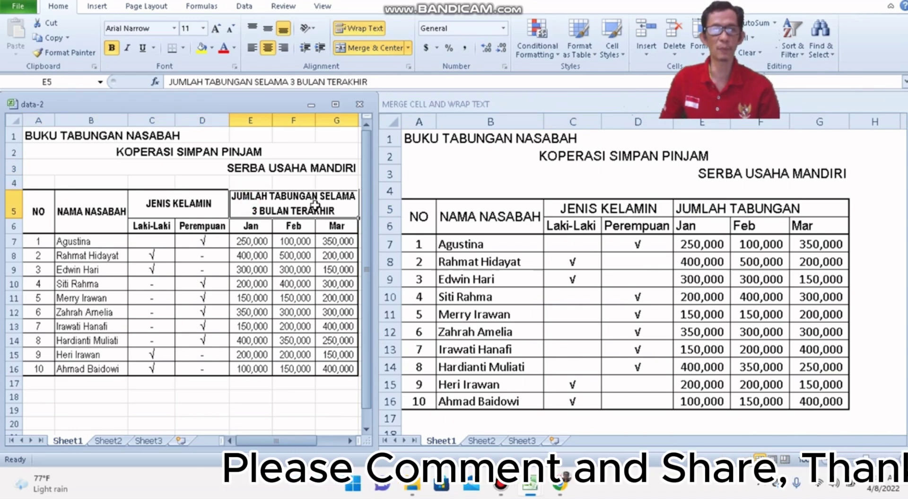
{"action": "left_click", "coordinate": [681, 208]}
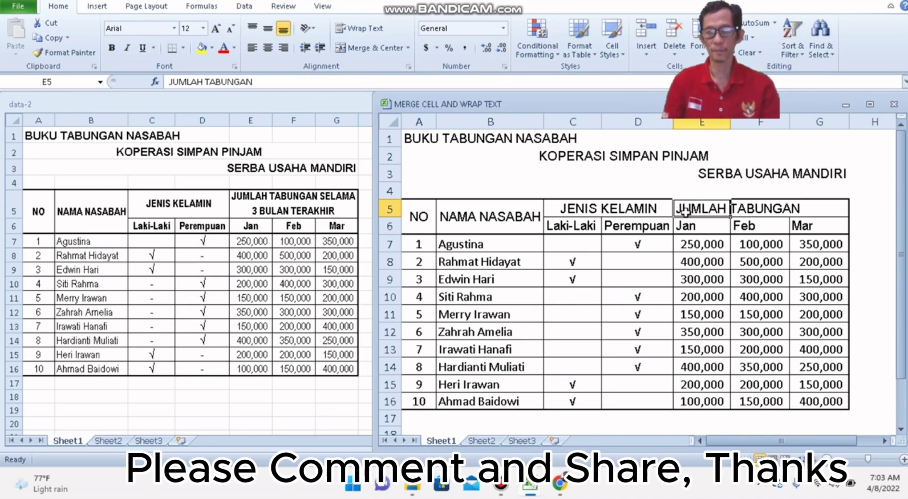
{"action": "key", "text": "ctrl+Right"}
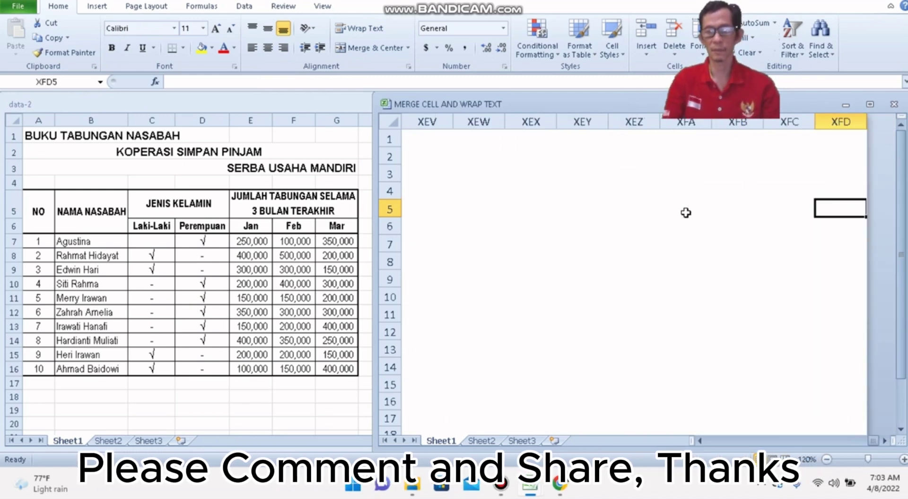
{"action": "key", "text": "ctrl+Left"}
{"action": "key", "text": "ctrl+Left"}
{"action": "key", "text": "ctrl+Left"}
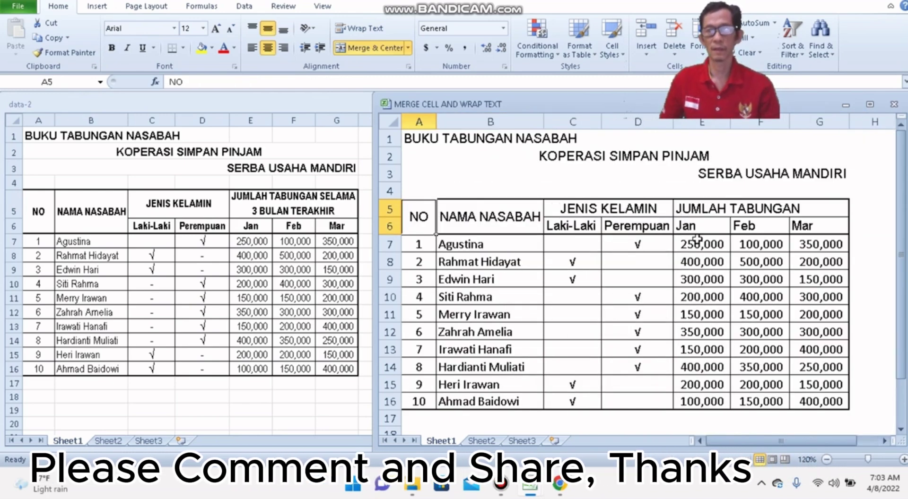
{"action": "left_click", "coordinate": [697, 240]}
{"action": "left_click", "coordinate": [684, 208]}
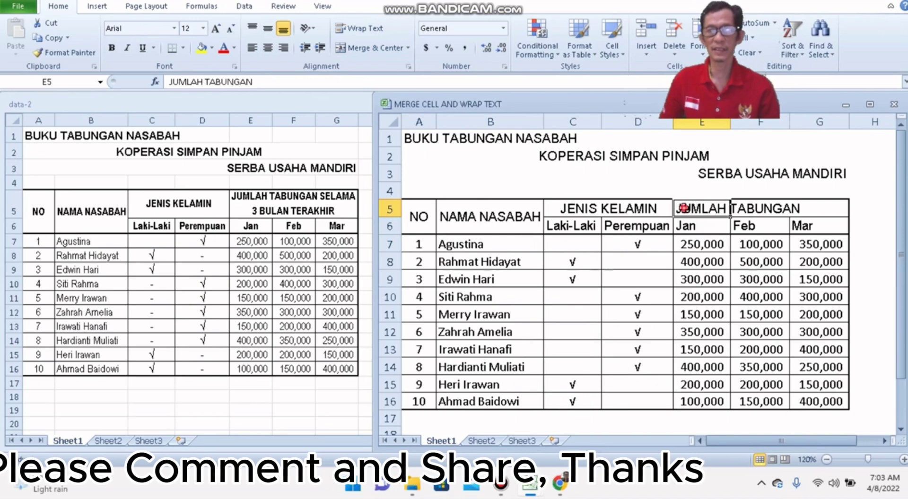
Append 'SELAMA 3 BULAN TERAKHIR' to E5 to read JUMLAH TABUNGAN SELAMA 3 BULAN TERAKHIR
{"action": "double_click", "coordinate": [718, 208]}
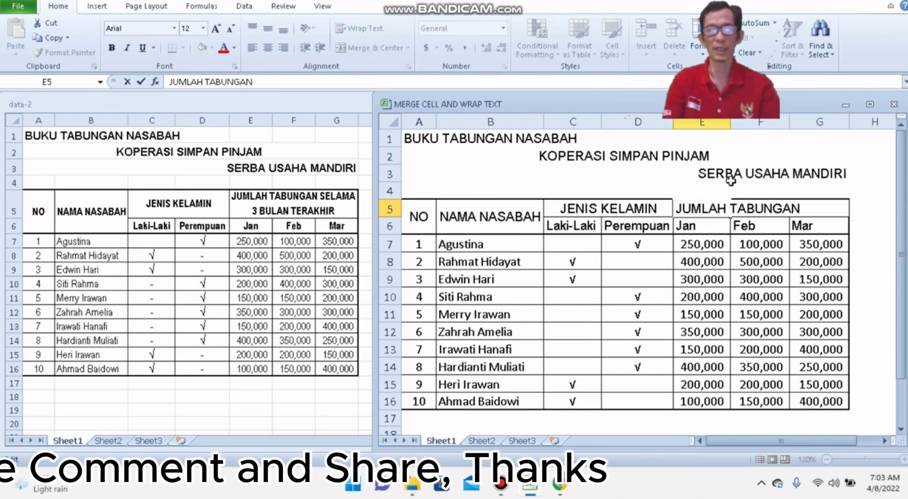
{"action": "type", "text": " SE"}
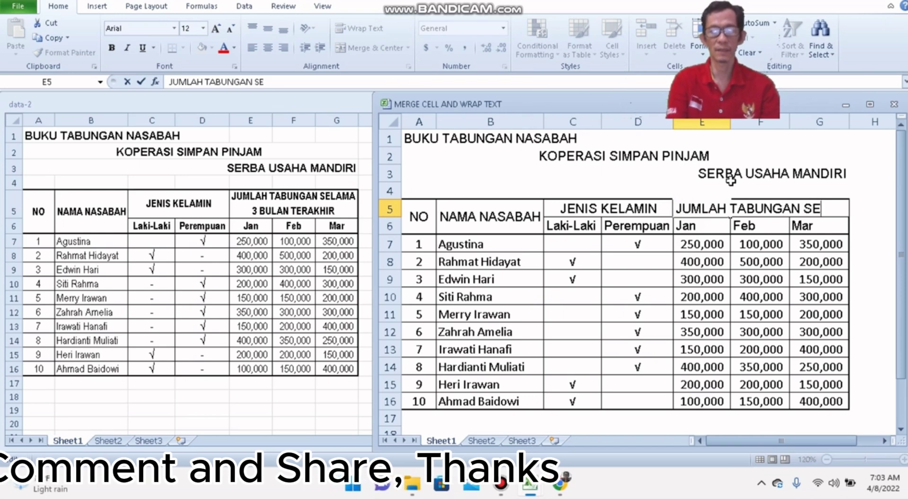
{"action": "type", "text": "LAMA 3"}
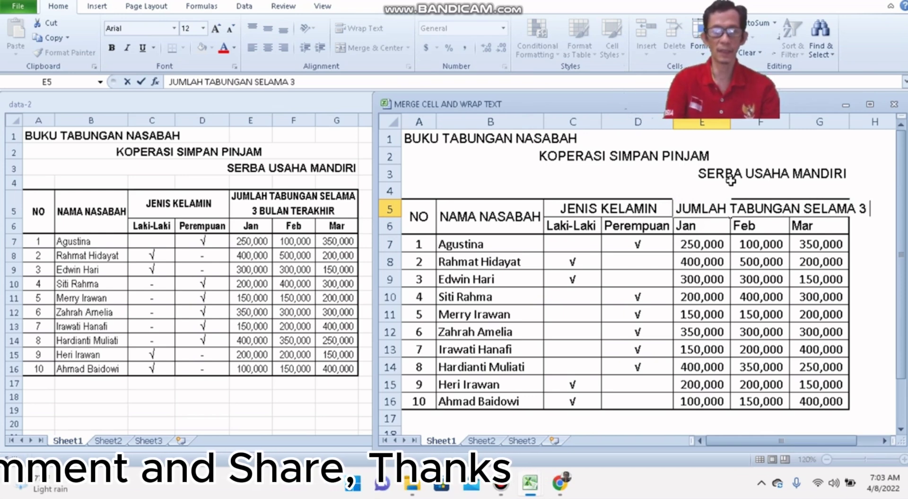
{"action": "type", "text": " BULAN TERAK"}
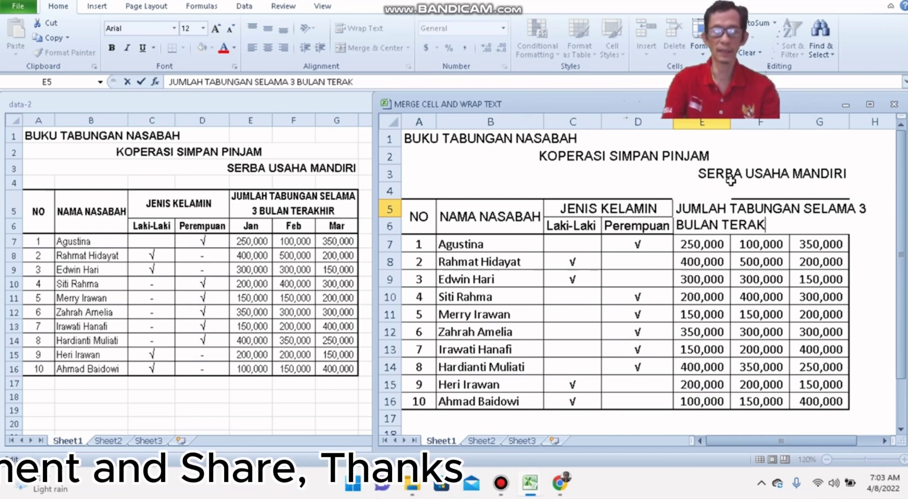
{"action": "type", "text": "HIR"}
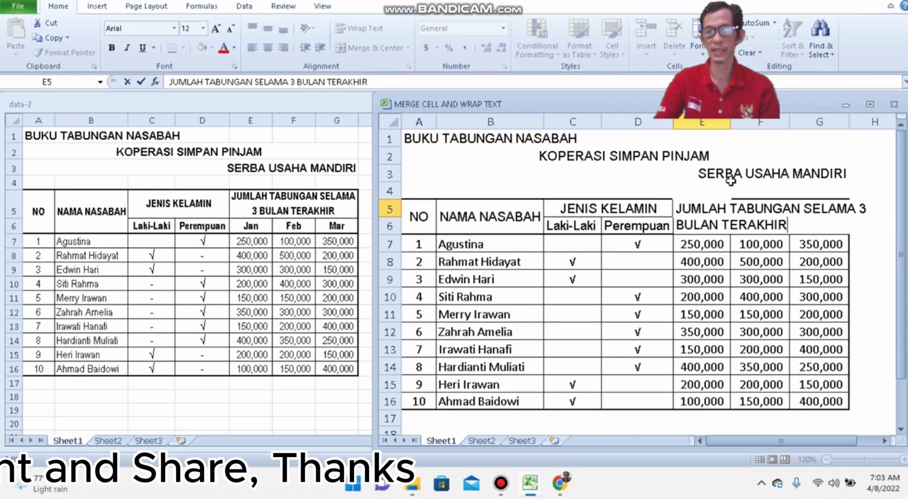
{"action": "key", "text": "Return"}
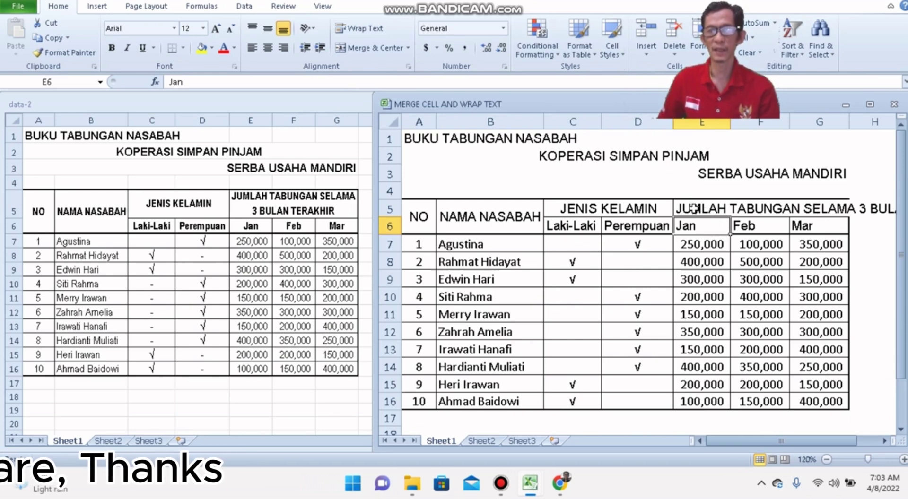
Merge and center the JUMLAH TABUNGAN header across E5:G5
{"action": "left_click_drag", "start_coordinate": [691, 207], "coordinate": [798, 213]}
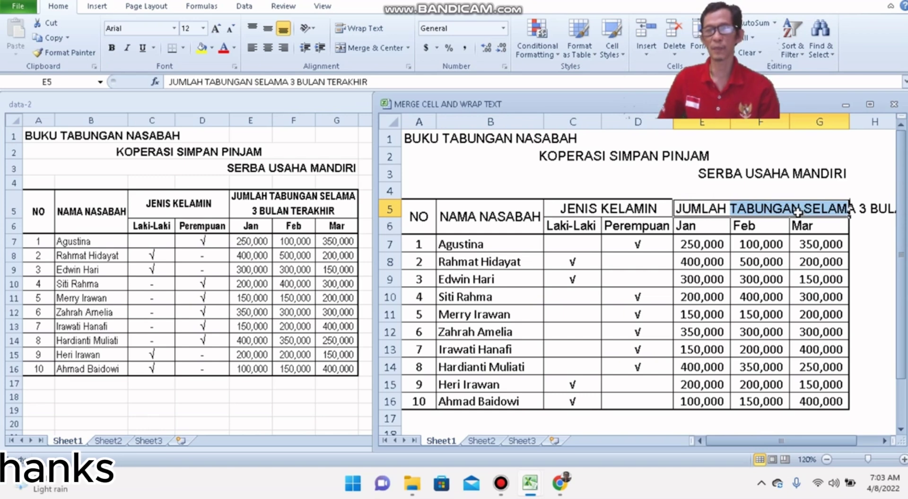
{"action": "left_click", "coordinate": [378, 54]}
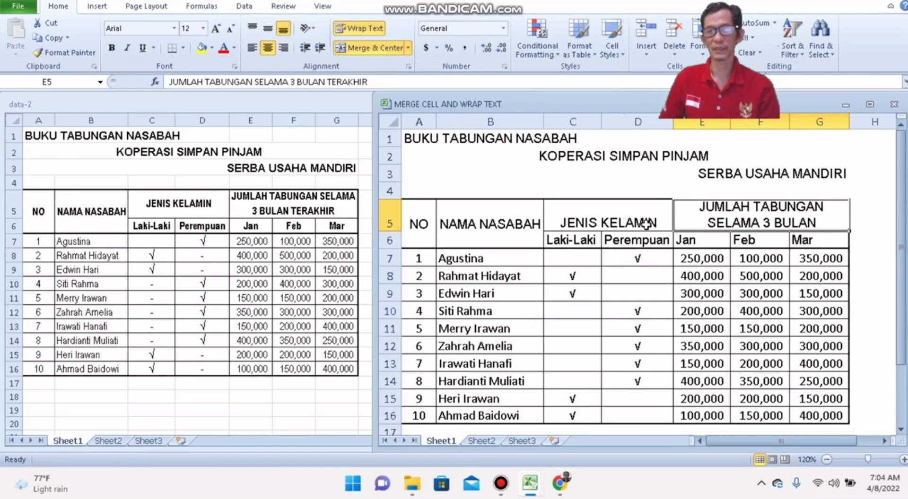
Vertically center the merged JENIS KELAMIN header in C5:D5
{"action": "left_click", "coordinate": [623, 218]}
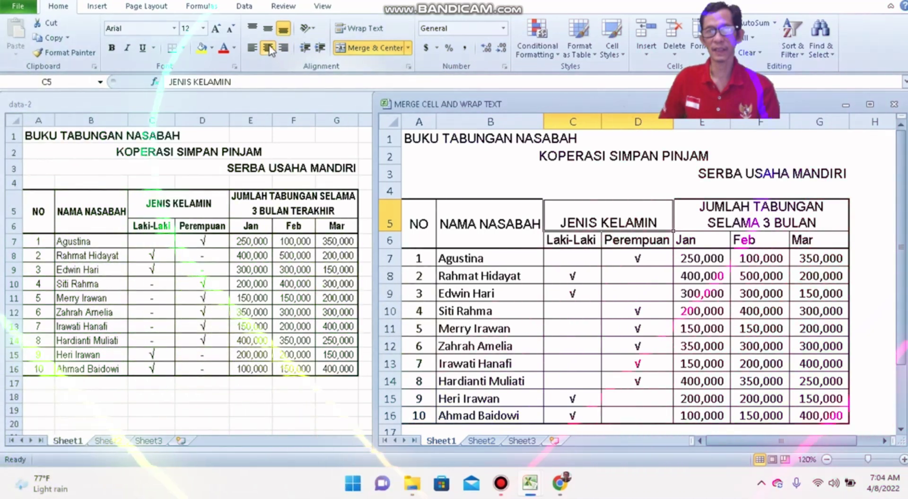
{"action": "left_click", "coordinate": [267, 28]}
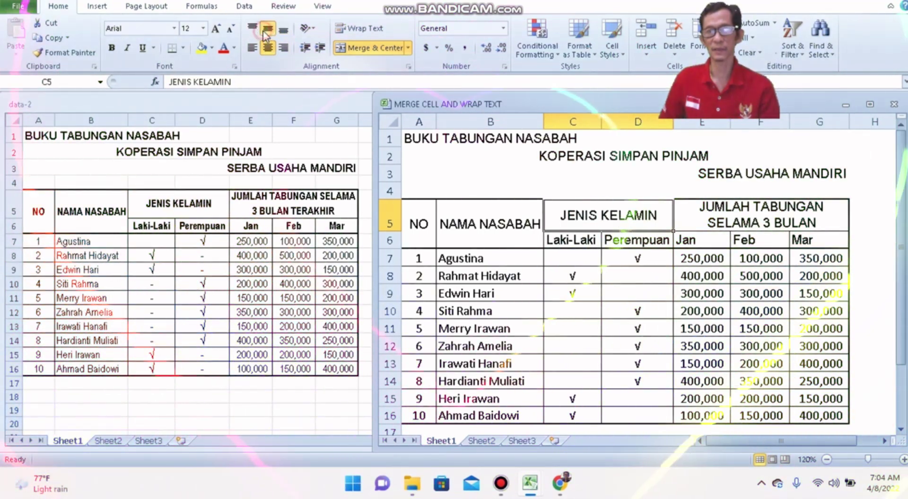
{"action": "left_click", "coordinate": [590, 357]}
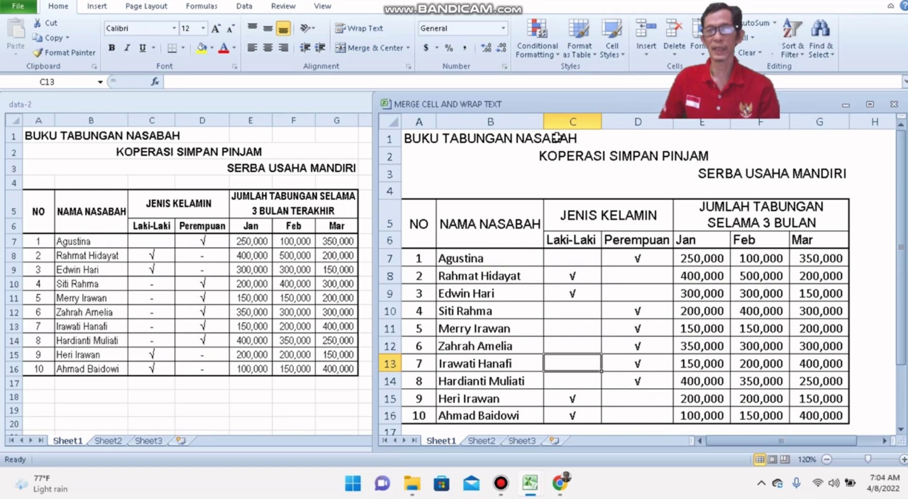
Center the C6:G6 subheaders Laki-Laki, Perempuan, Jan, Feb and Mar
{"action": "left_click", "coordinate": [752, 208]}
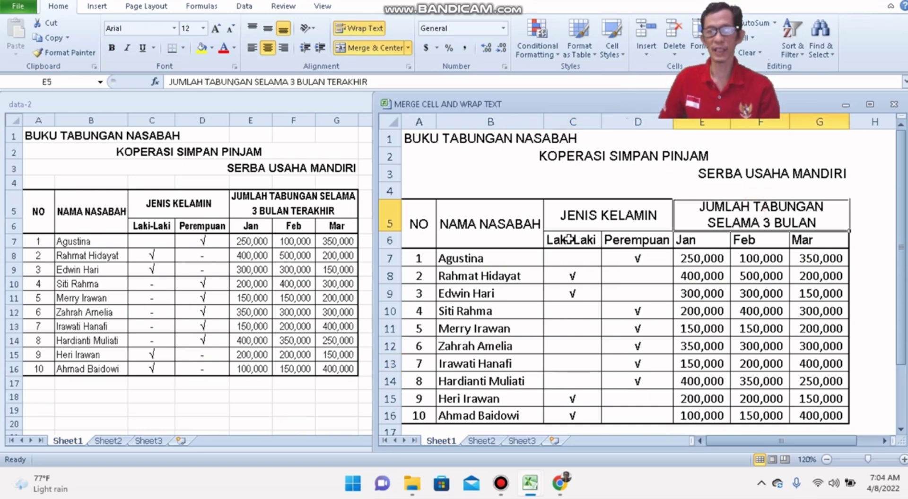
{"action": "left_click_drag", "start_coordinate": [569, 240], "coordinate": [801, 242]}
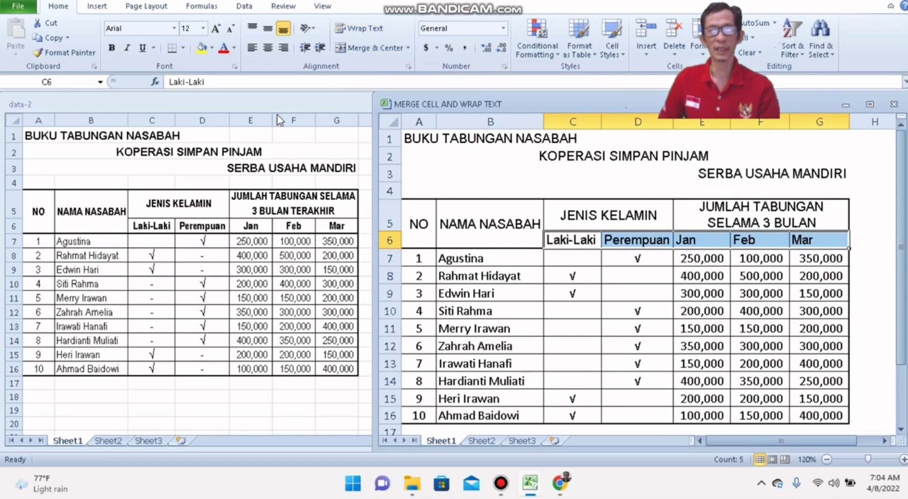
{"action": "left_click", "coordinate": [268, 48]}
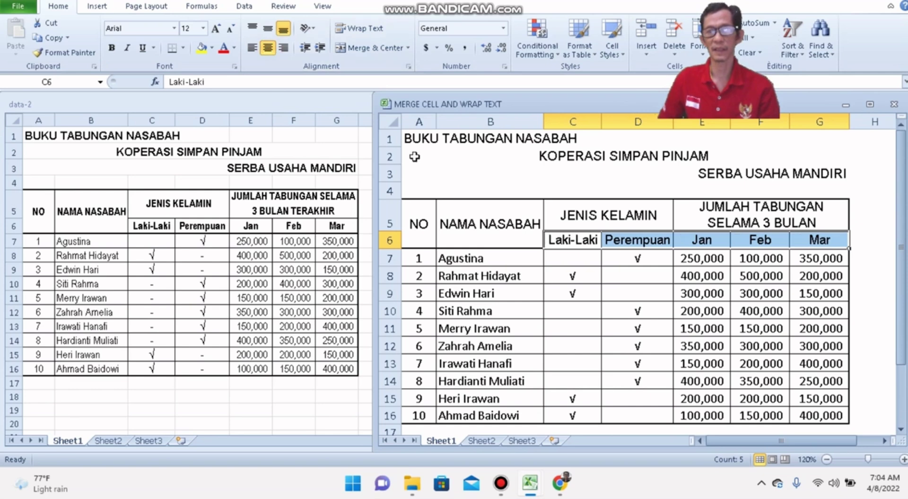
{"action": "left_click", "coordinate": [563, 335]}
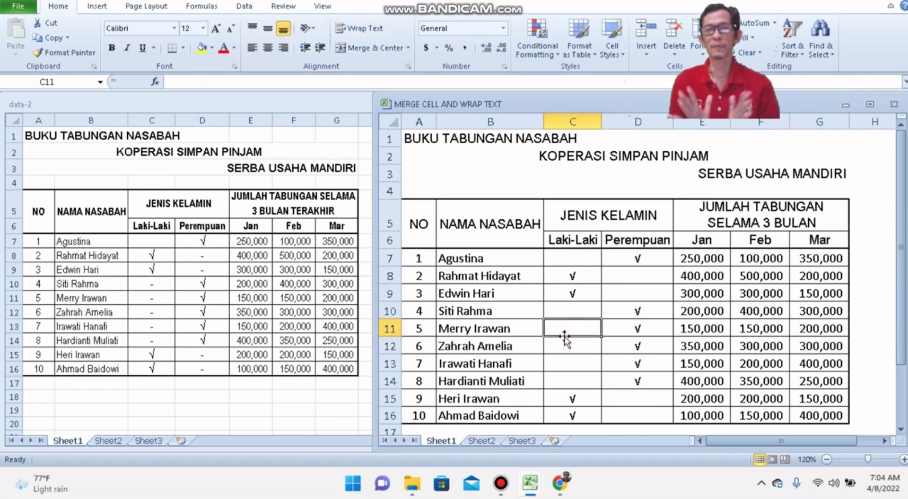